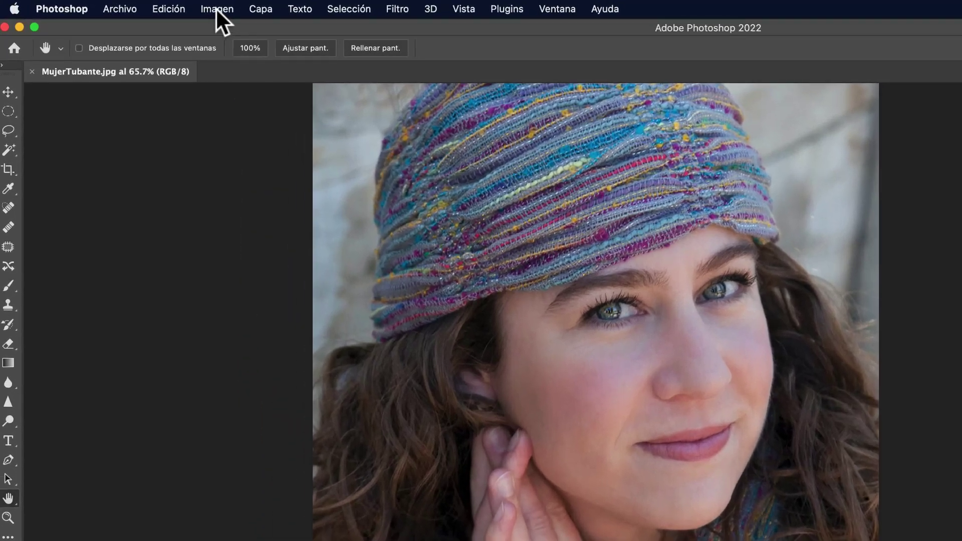
# - Open Image Size from the Imagen menu, showing the photo at 19.59 × 24.49 cm, 300 ppi
pyautogui.click(218, 9)
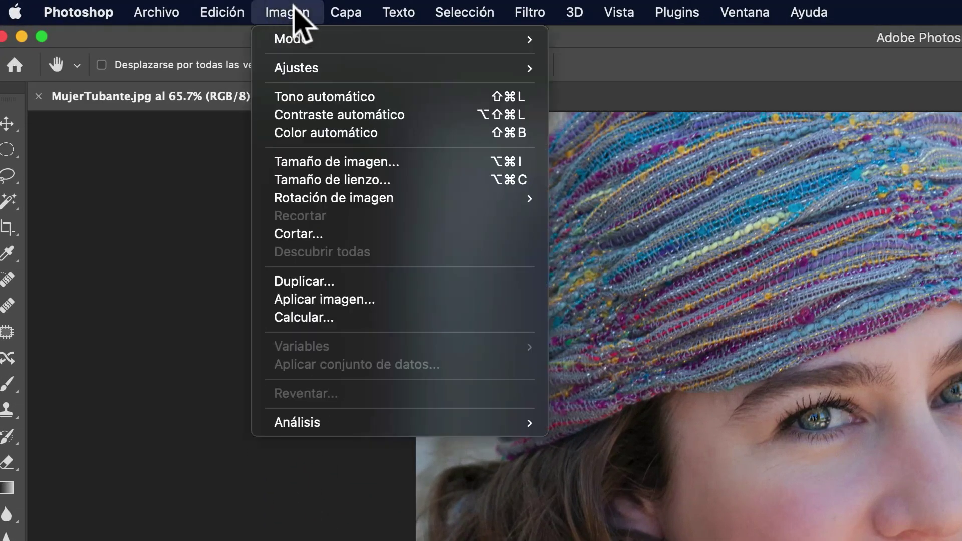
pyautogui.click(441, 160)
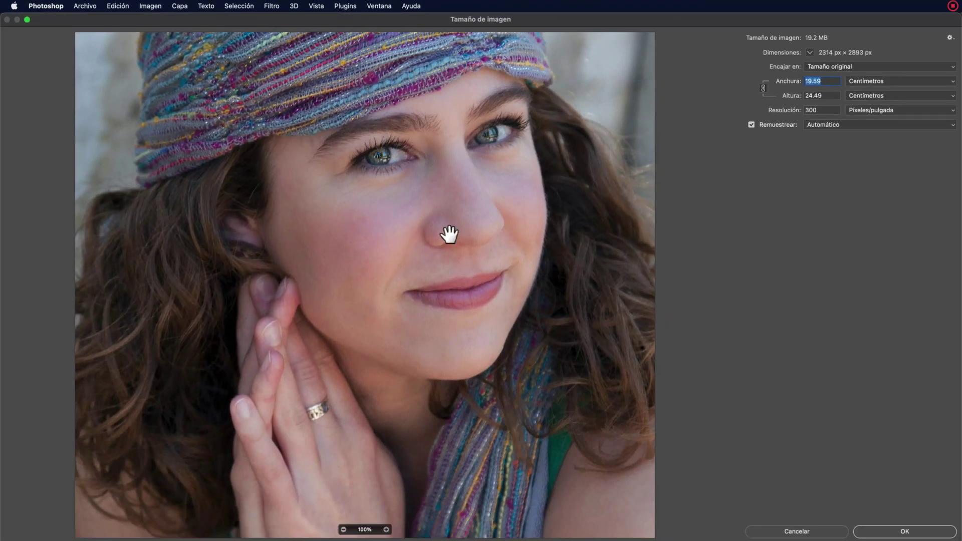
pyautogui.moveTo(494, 179)
pyautogui.mouseDown()
pyautogui.moveTo(446, 202)
pyautogui.moveTo(453, 214)
pyautogui.mouseUp()
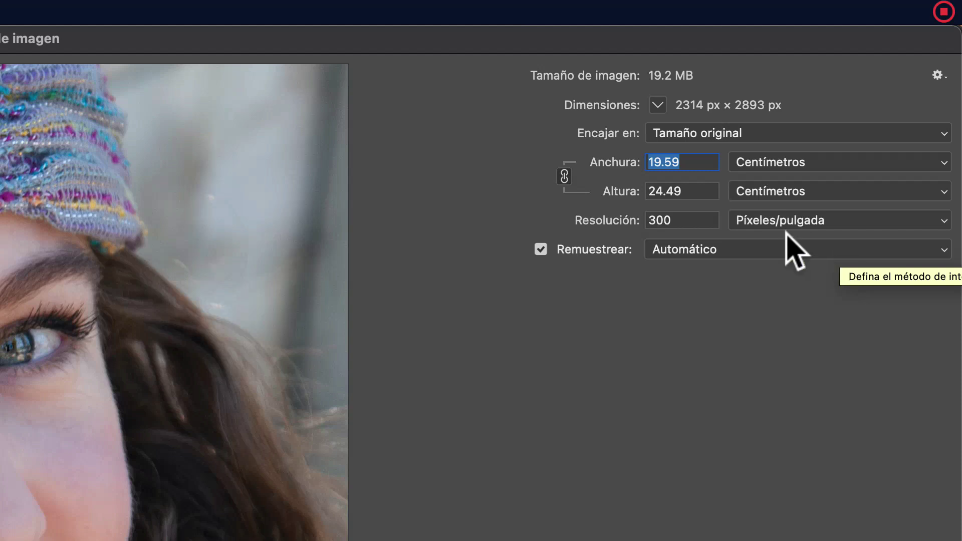
# - Set the image width to 5 inches at 300 ppi, making it 1500 × 1875 px
pyautogui.click(839, 154)
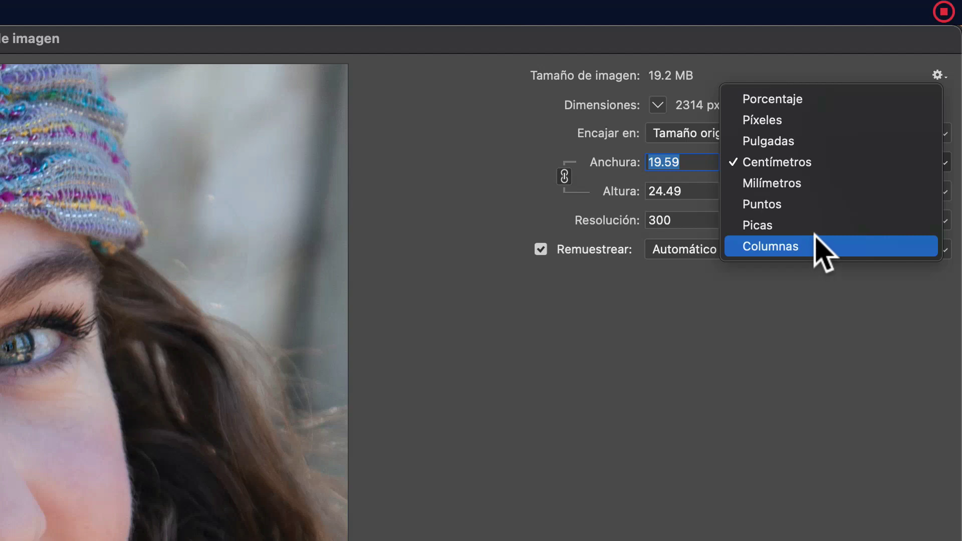
pyautogui.click(803, 142)
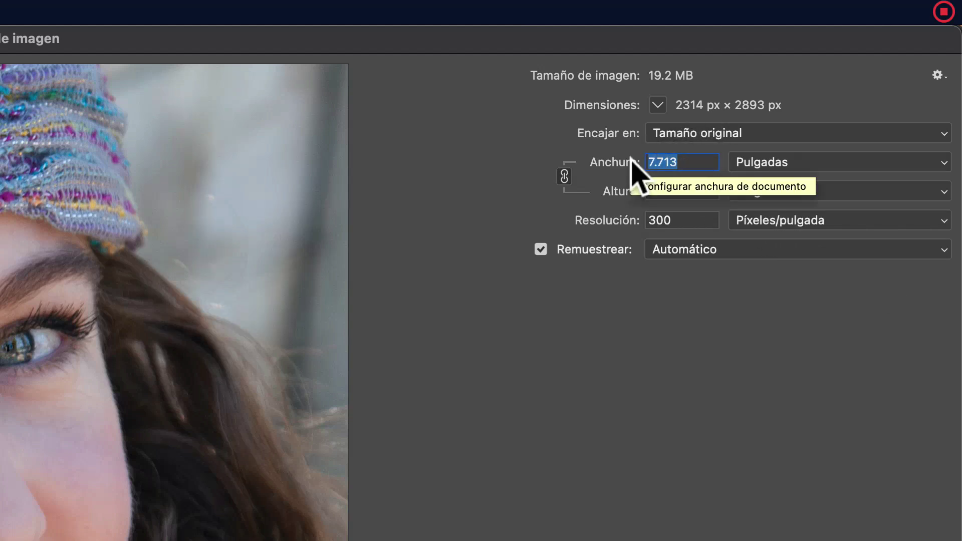
pyautogui.write('5')
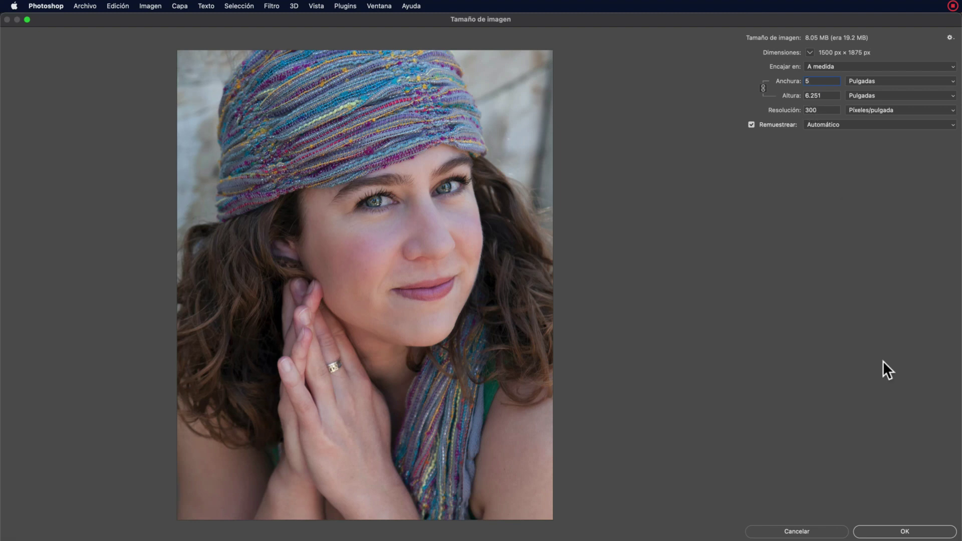
pyautogui.click(906, 519)
# - Apply the 1500 × 1875 px resize, fit the photo on screen, and list the Crop tool's presets
pyautogui.click(905, 521)
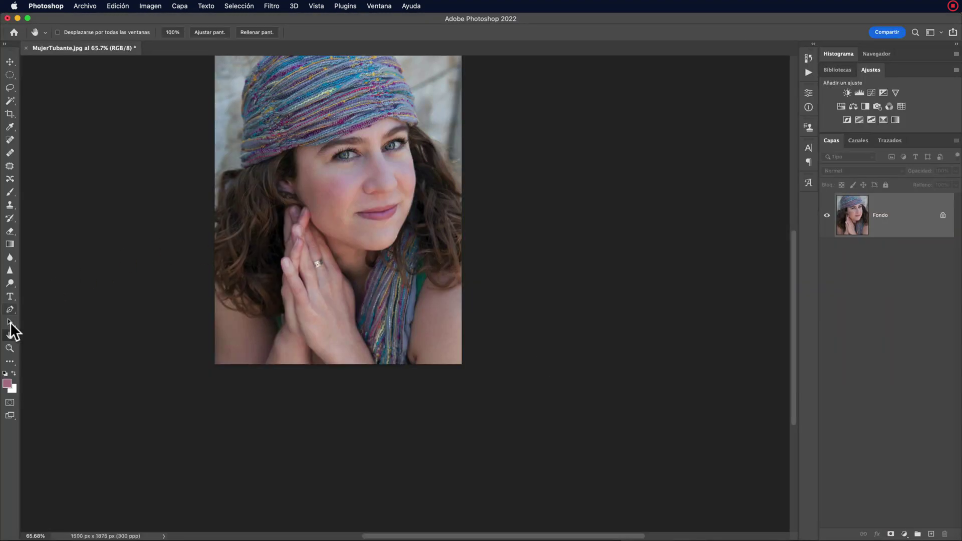
pyautogui.doubleClick(10, 336)
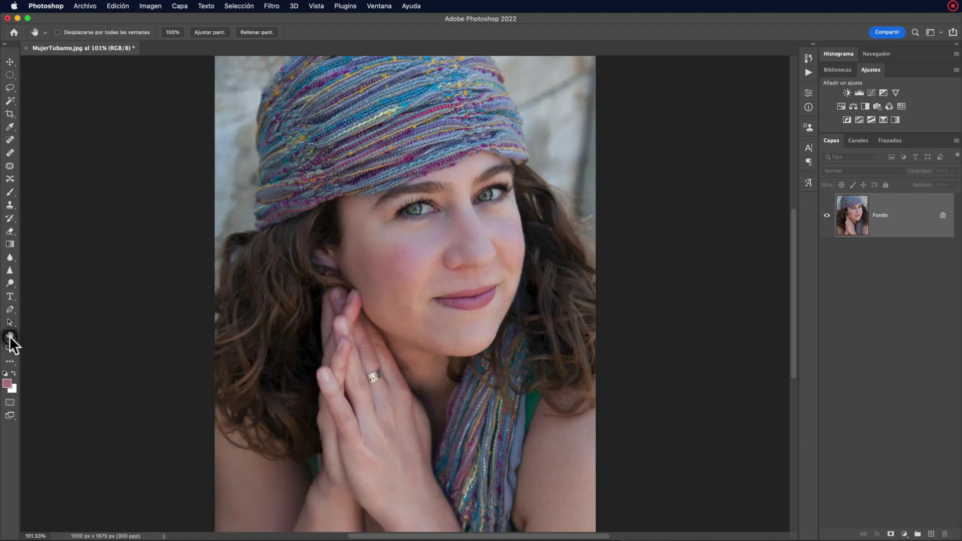
pyautogui.scroll(-5, 310, 344)
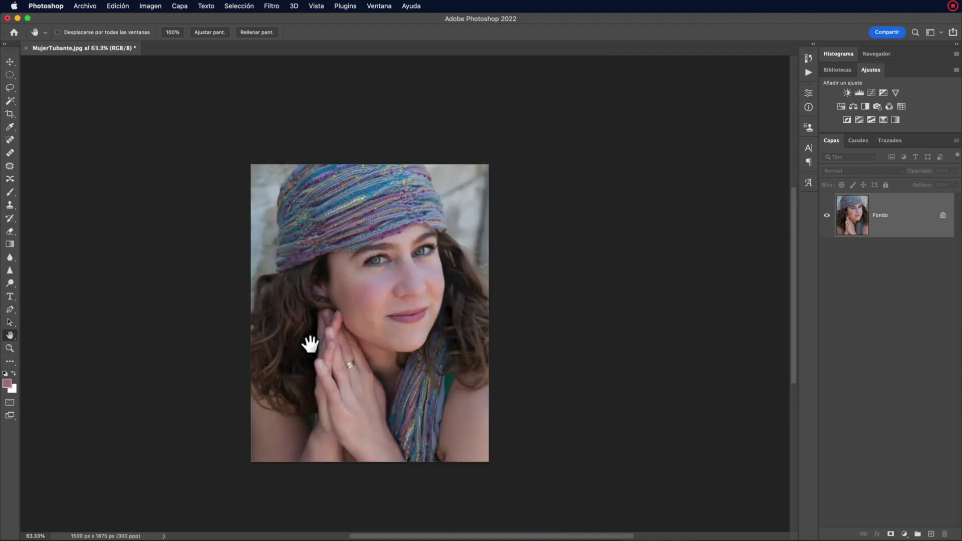
pyautogui.scroll(5, 311, 344)
pyautogui.scroll(-5, 310, 344)
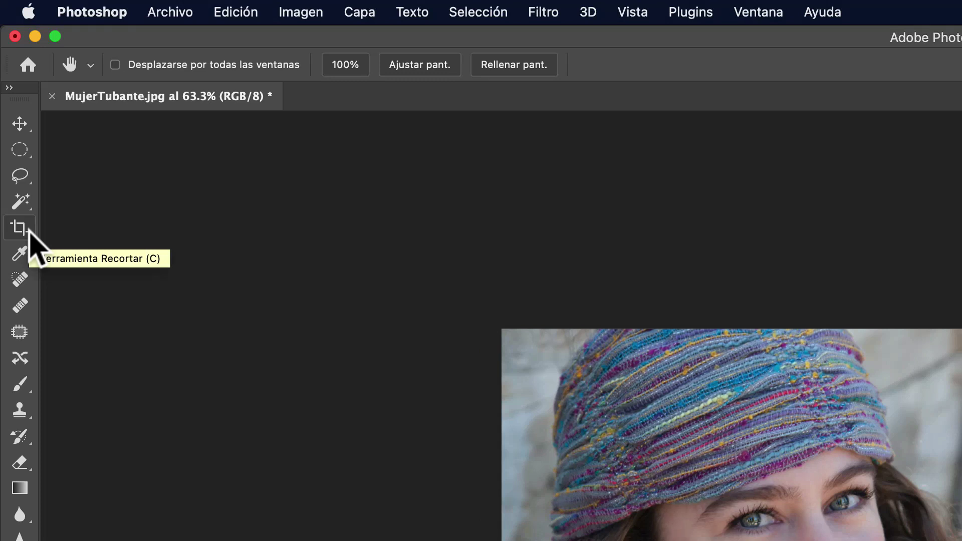
pyautogui.click(14, 116)
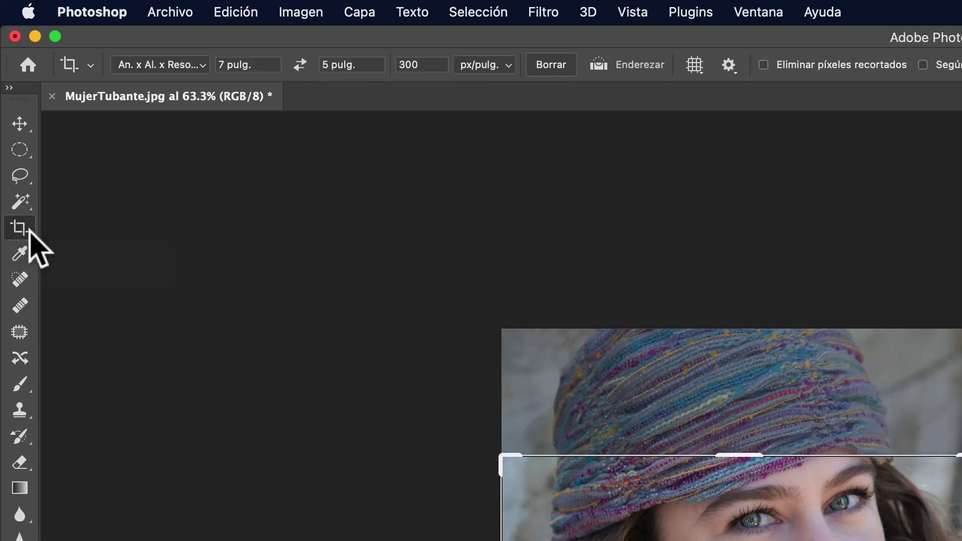
pyautogui.click(203, 67)
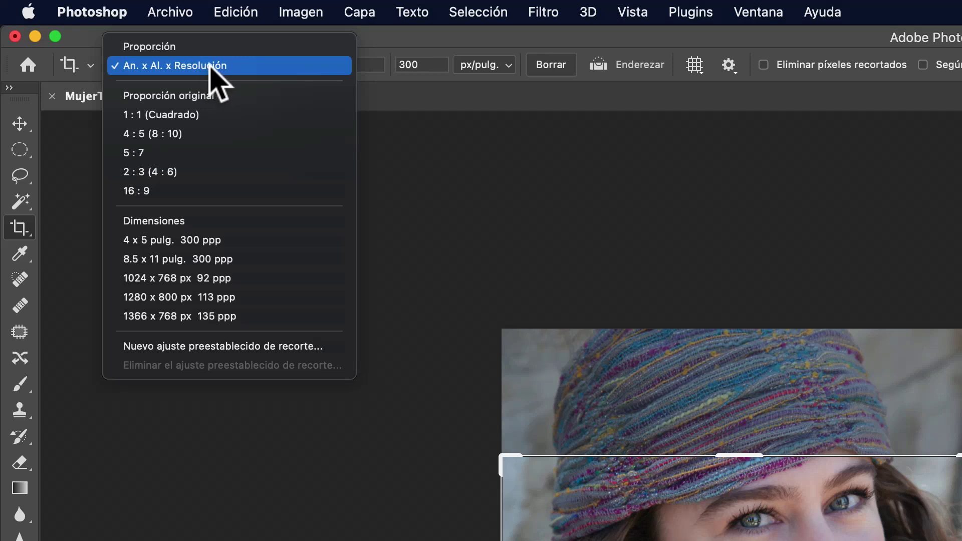
# - Keep the width × height × resolution crop mode and swap the crop to portrait orientation
pyautogui.click(795, 212)
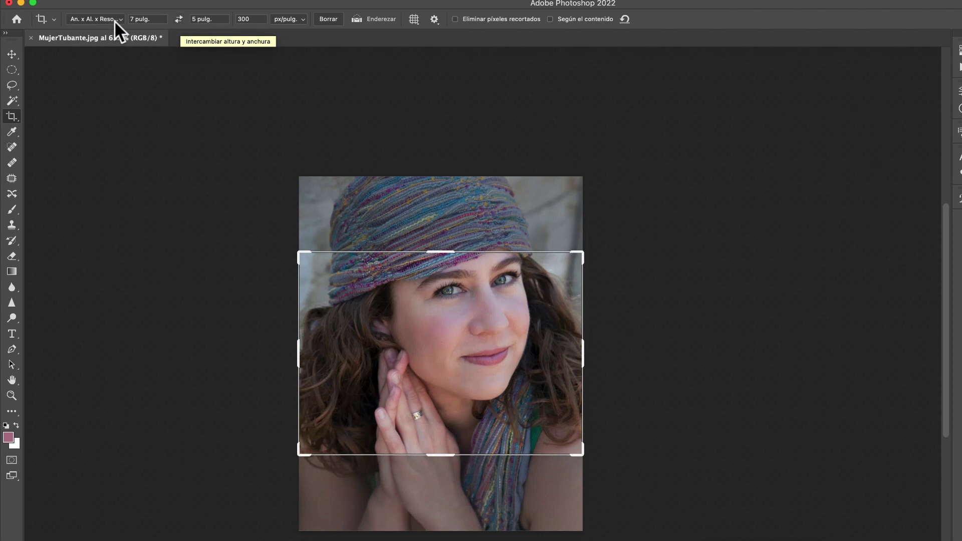
pyautogui.click(178, 18)
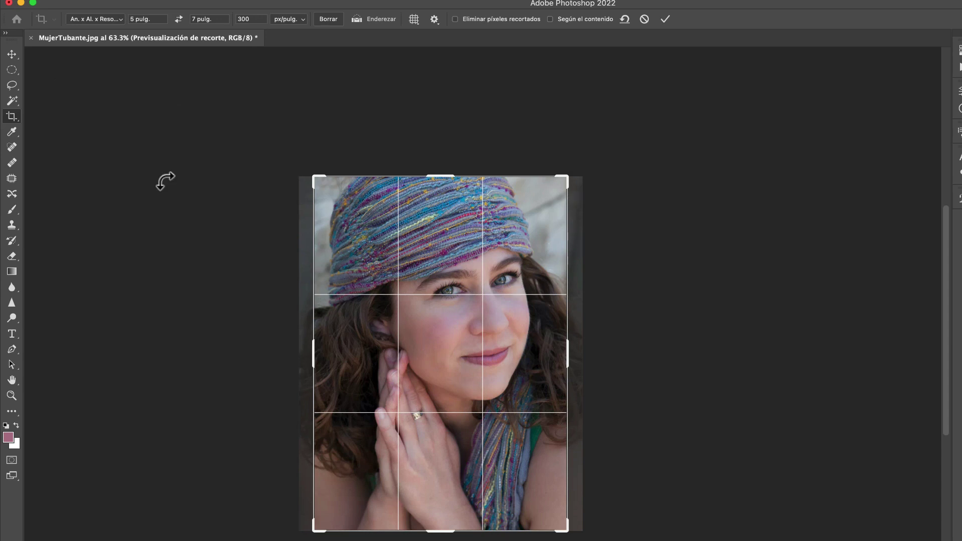
# - Undo the committed crop, turn off Eliminar píxeles recortados, and bring back the 5 × 7 crop frame
pyautogui.moveTo(456, 329)
pyautogui.mouseDown()
pyautogui.moveTo(500, 332)
pyautogui.moveTo(455, 327)
pyautogui.mouseUp()
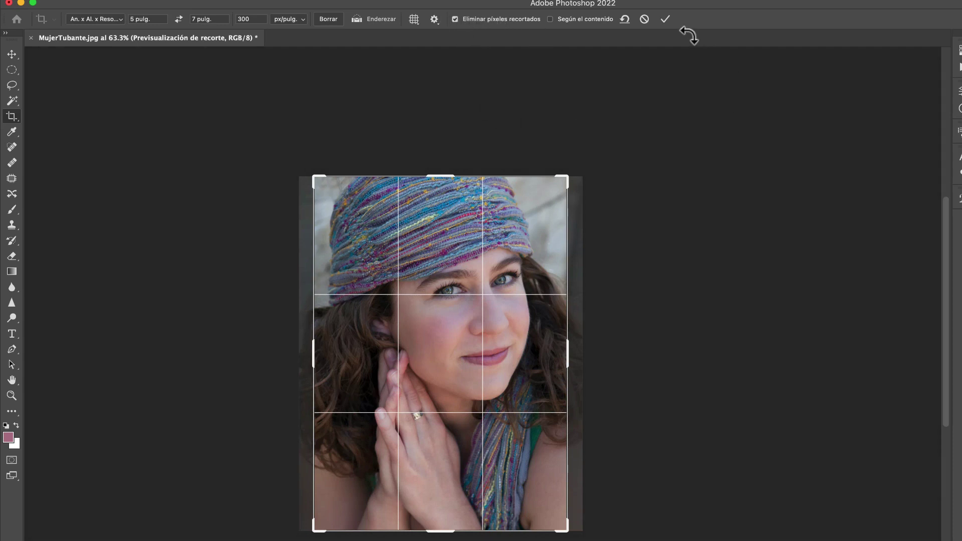
pyautogui.click(661, 20)
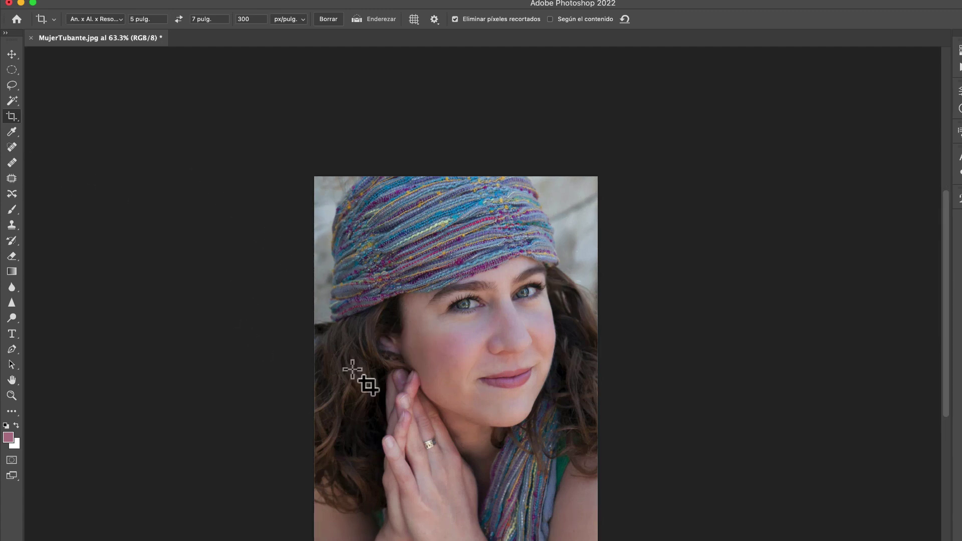
pyautogui.hotkey('ctrl', 'z')
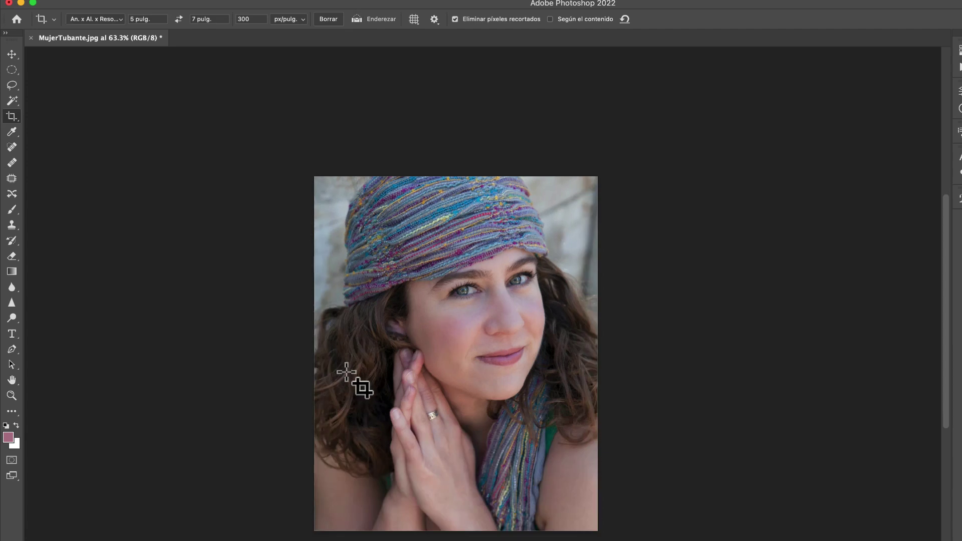
pyautogui.click(454, 19)
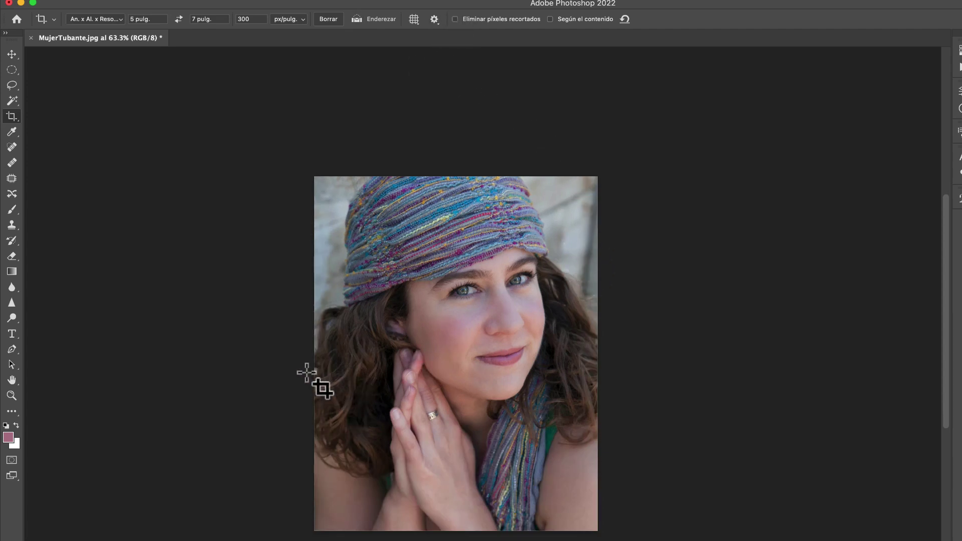
pyautogui.click(11, 117)
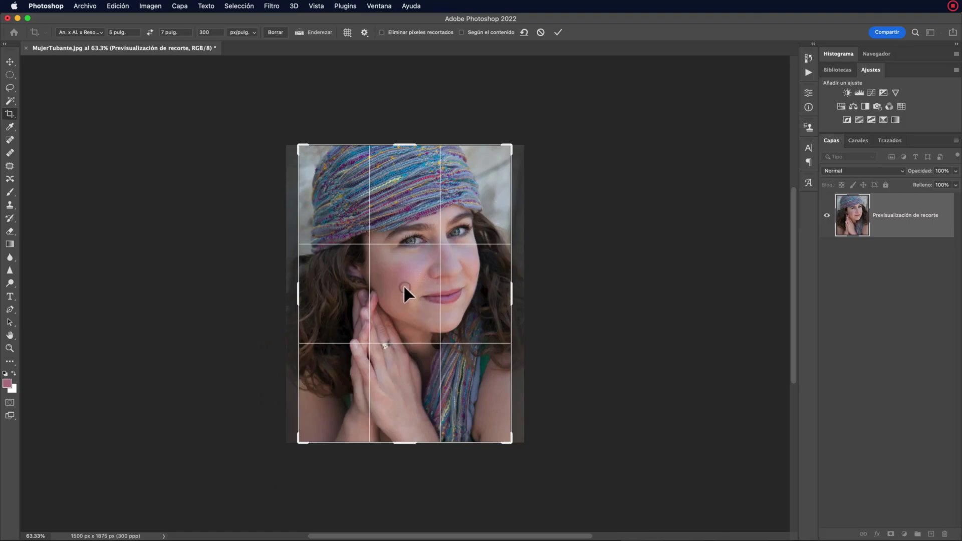
# - Shift the photo right in the 5 × 7 frame, apply the 1500 × 2100 px crop, and reopen it
pyautogui.moveTo(404, 286); pyautogui.dragTo(389, 289)
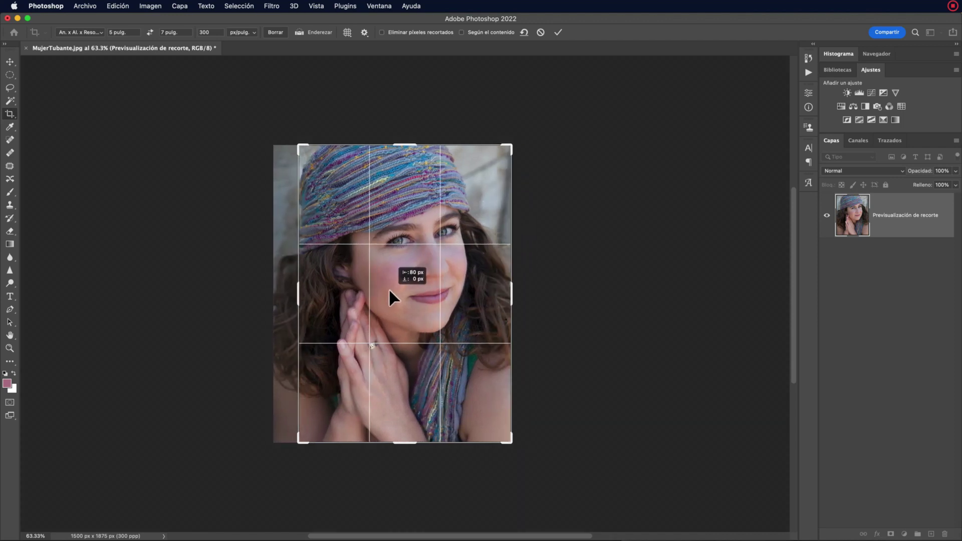
pyautogui.moveTo(389, 288); pyautogui.dragTo(409, 288)
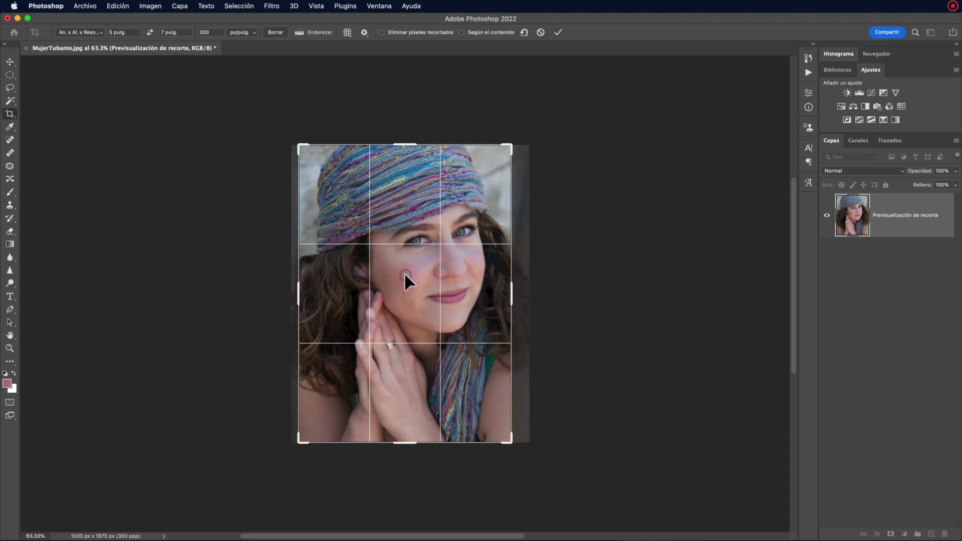
pyautogui.press('Return')
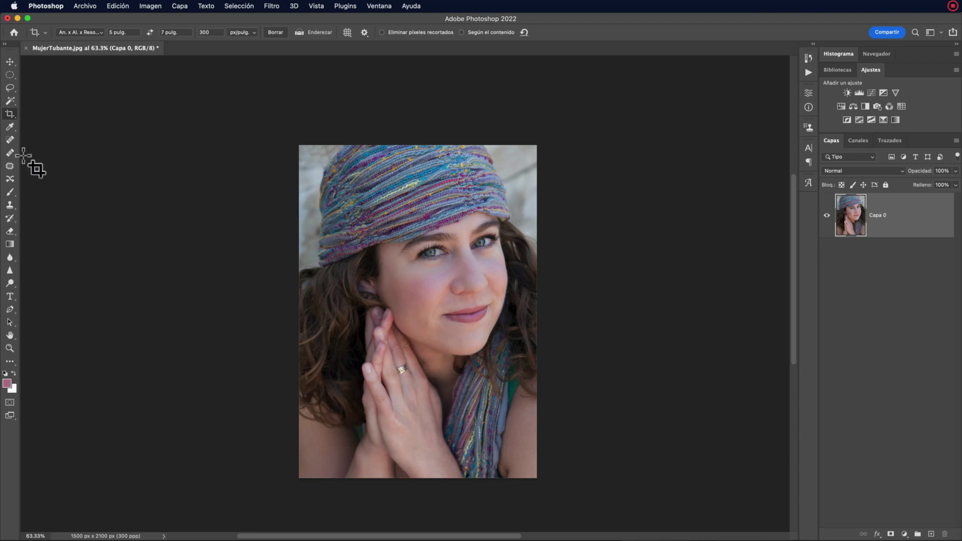
pyautogui.click(9, 114)
# - Recrop the portrait at 1500 × 2100 px, nudging the photo left then right inside the frame
pyautogui.click(343, 256)
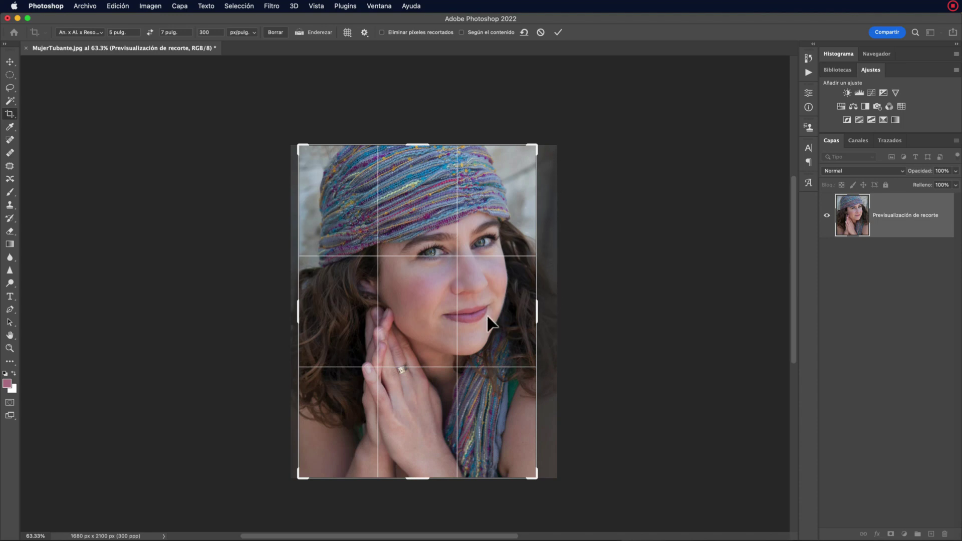
pyautogui.moveTo(488, 320)
pyautogui.mouseDown()
pyautogui.moveTo(470, 318)
pyautogui.moveTo(478, 327)
pyautogui.mouseUp()
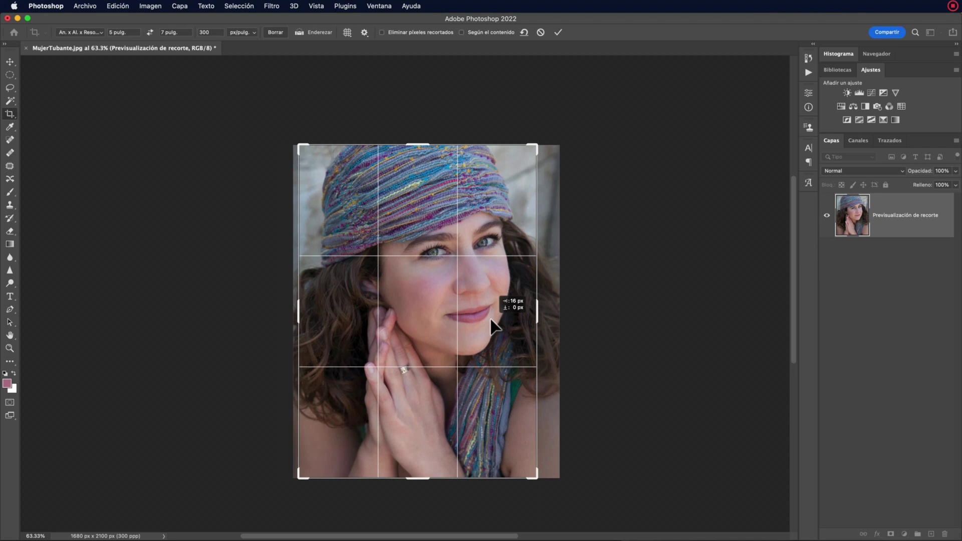
pyautogui.moveTo(491, 326); pyautogui.dragTo(482, 321)
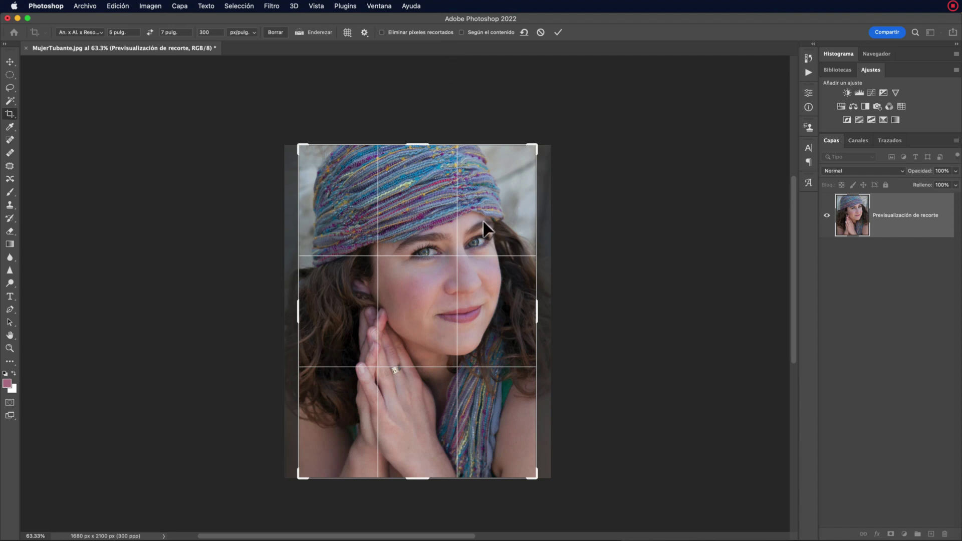
pyautogui.click(425, 306)
pyautogui.moveTo(425, 306); pyautogui.dragTo(431, 306)
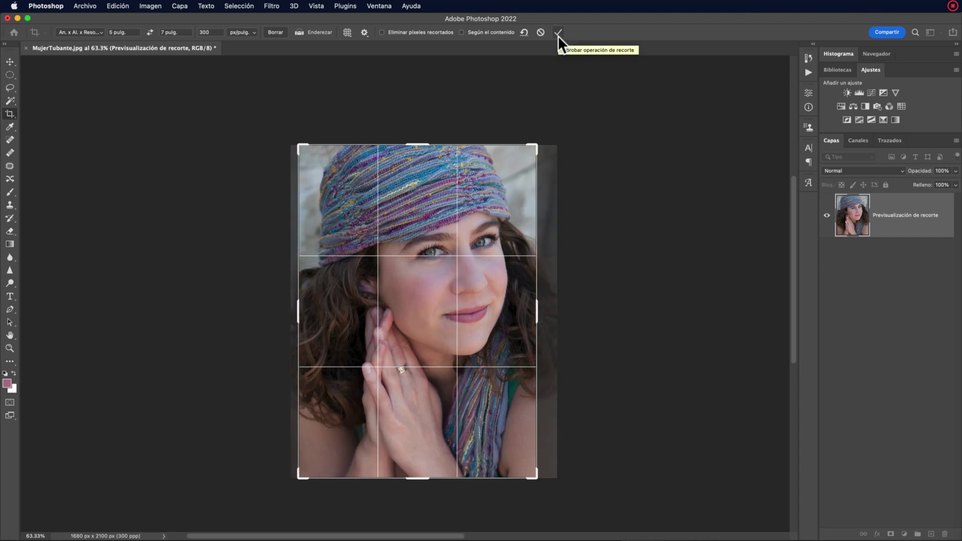
pyautogui.doubleClick(437, 304)
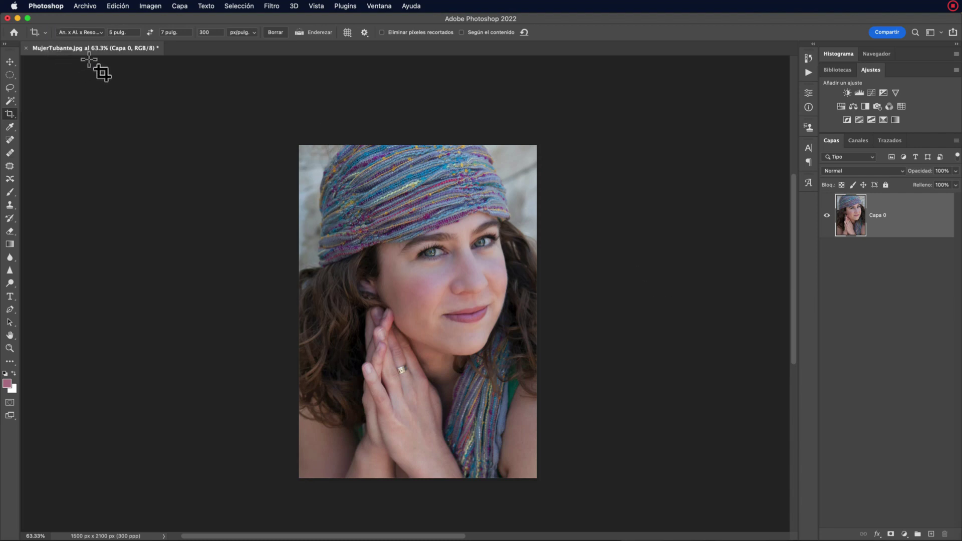
pyautogui.click(151, 6)
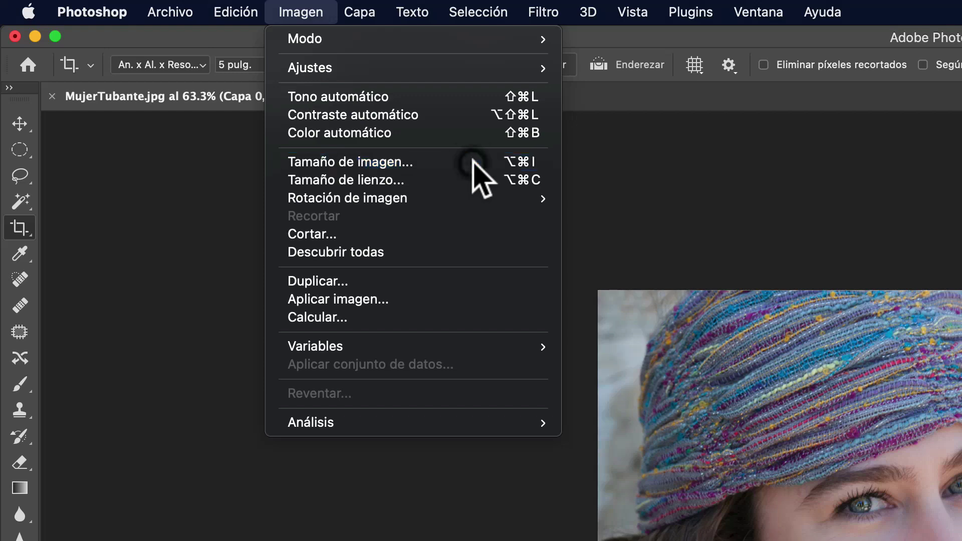
pyautogui.click(472, 162)
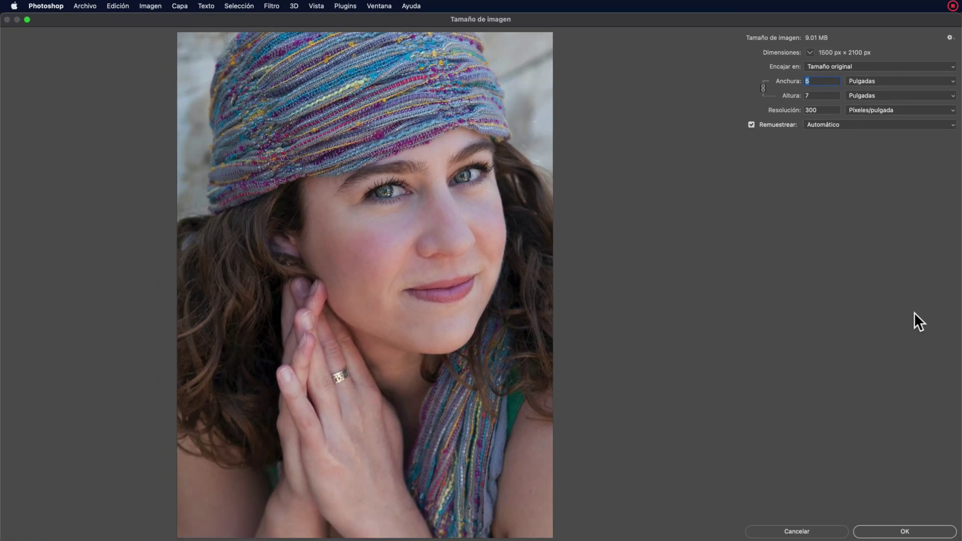
pyautogui.click(801, 530)
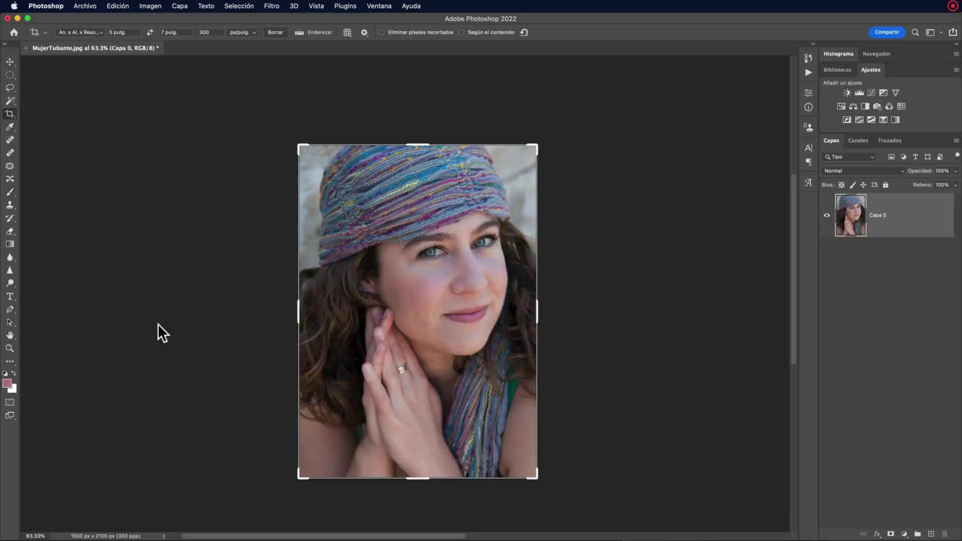
# - Switch to the Move tool, deselect the layer, and fit the 1500 × 2100 px portrait to the window
pyautogui.click(10, 62)
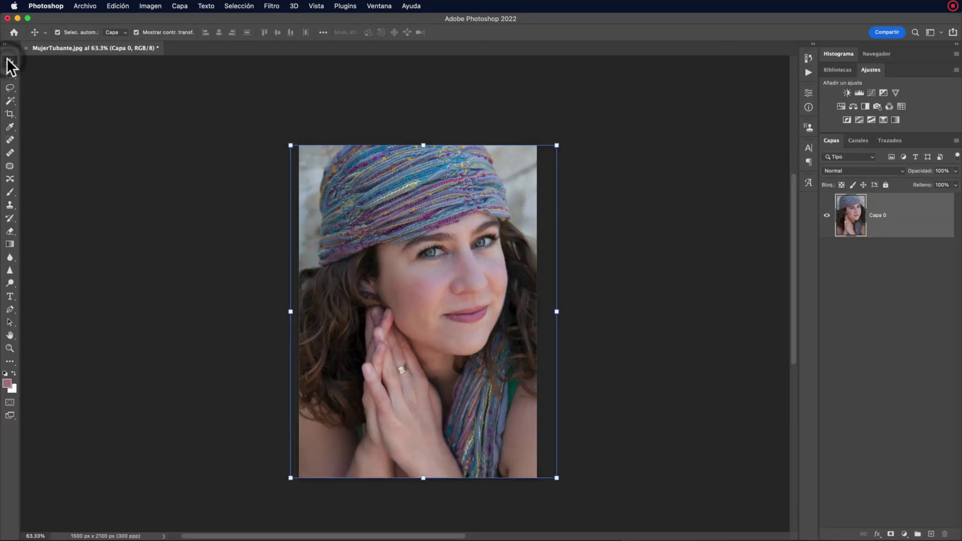
pyautogui.click(123, 152)
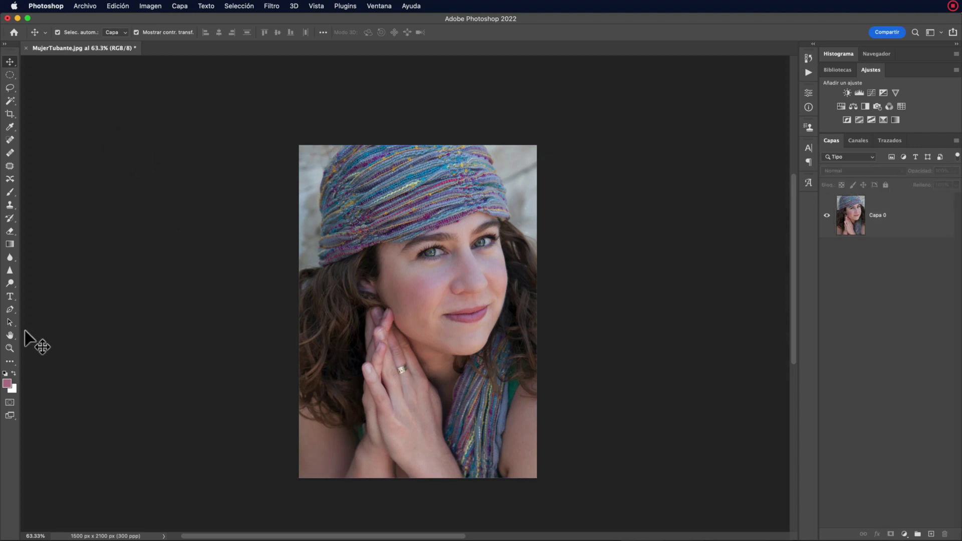
pyautogui.doubleClick(9, 333)
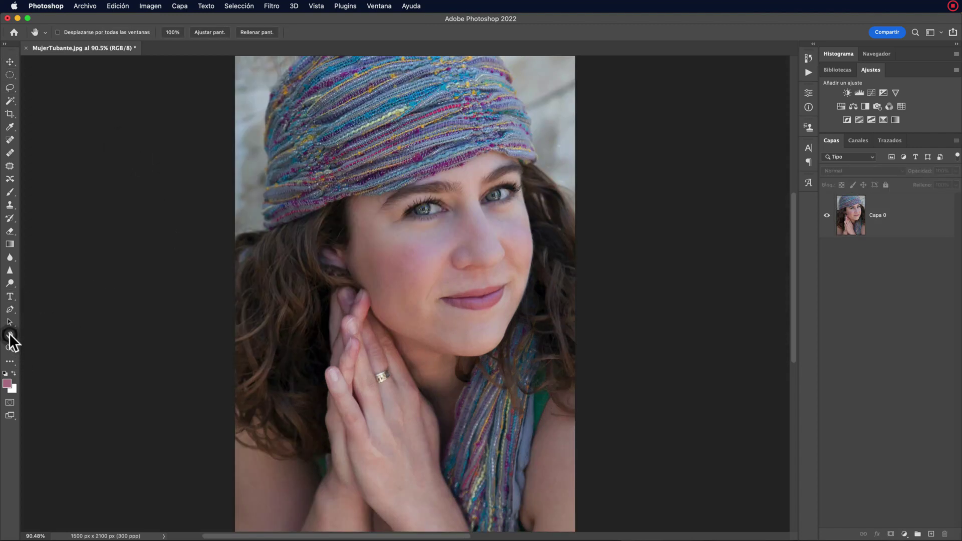